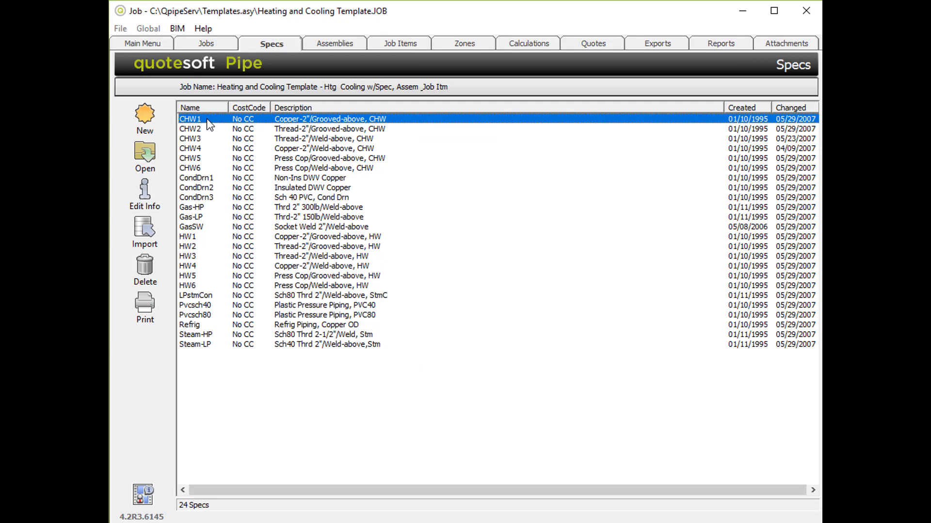
Step: Open the CHW1 spec and examine its items from pipe, fittings and valves through hangers, insulation and specialties, then close it
double_click(207, 120)
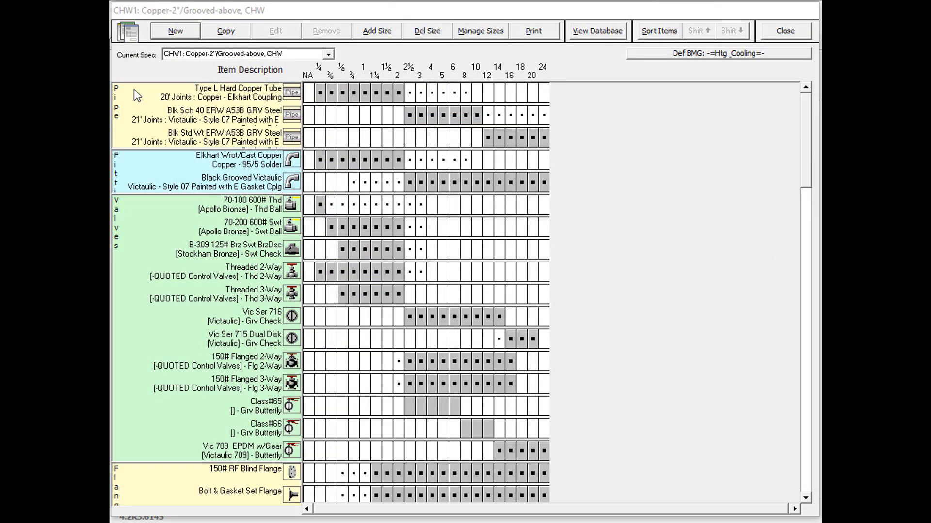
click(135, 91)
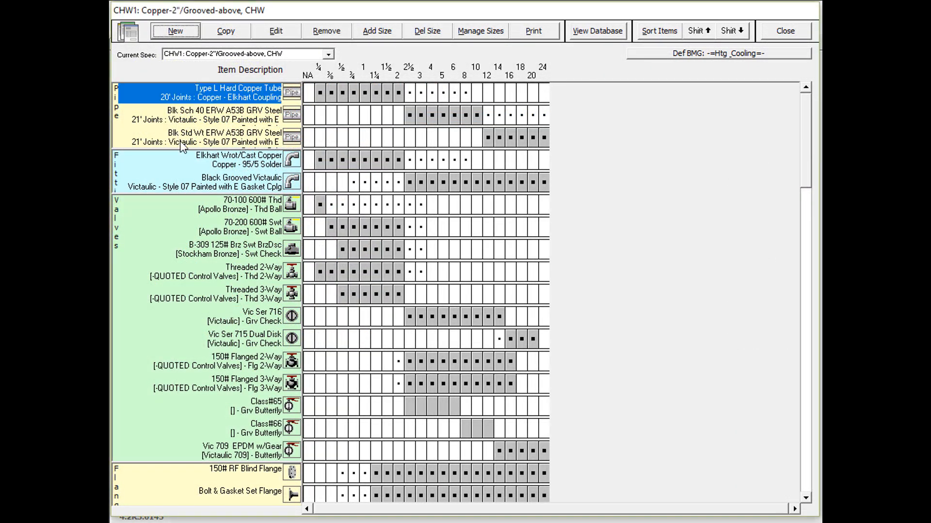
click(207, 160)
click(226, 211)
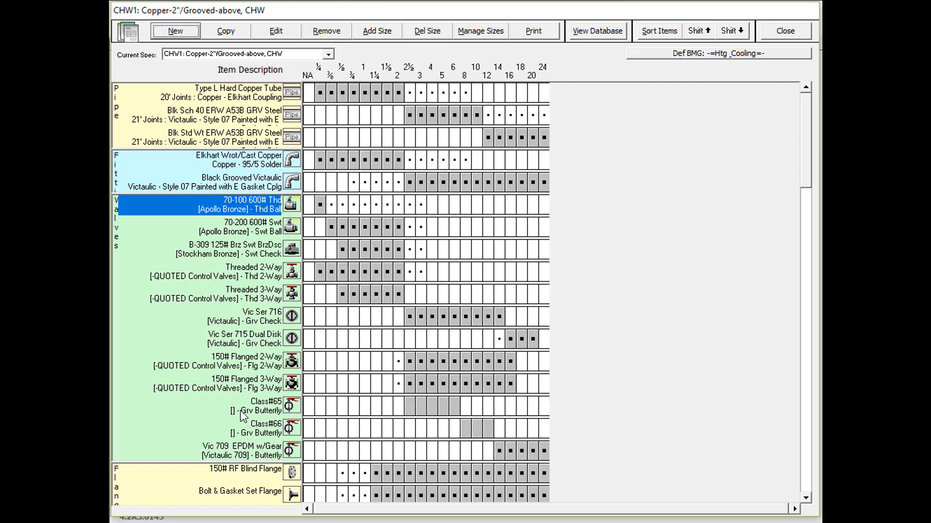
click(251, 472)
scroll(698, 467, down, 5)
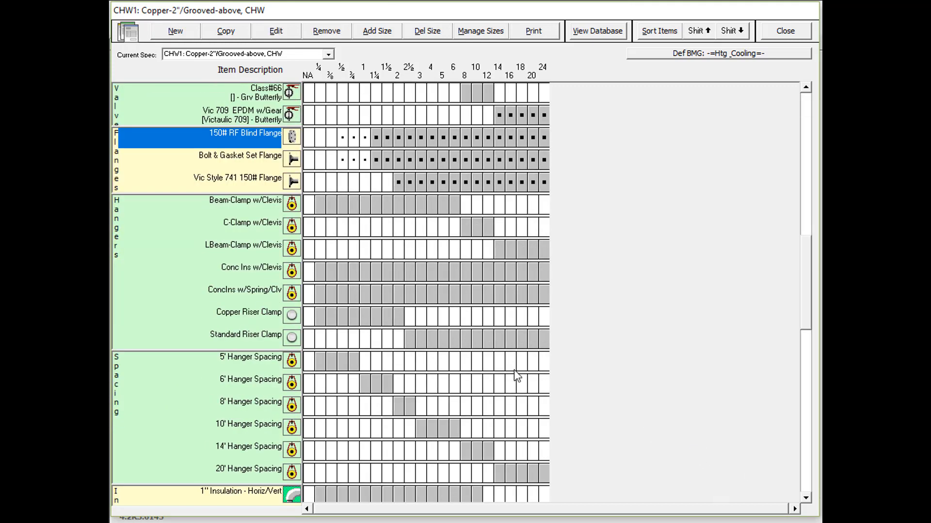
click(257, 208)
scroll(610, 402, down, 1)
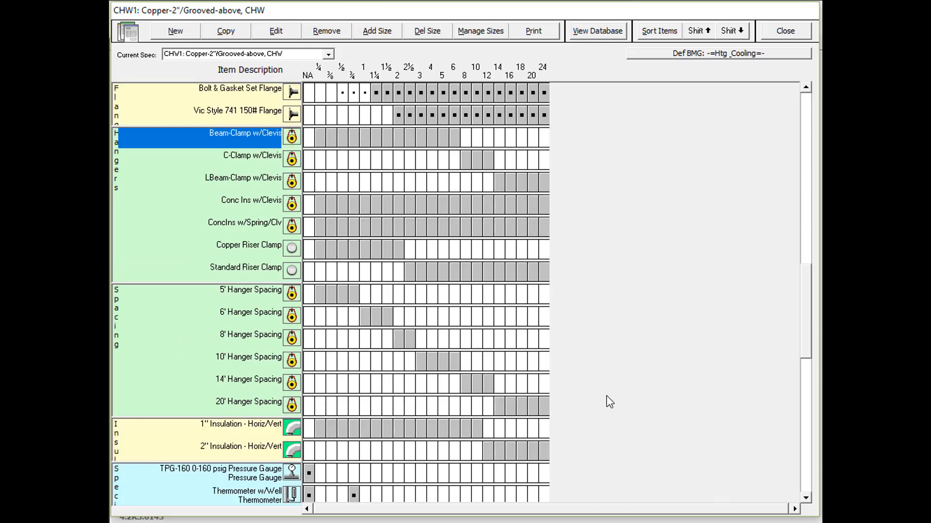
scroll(610, 402, down, 1)
scroll(609, 402, down, 4)
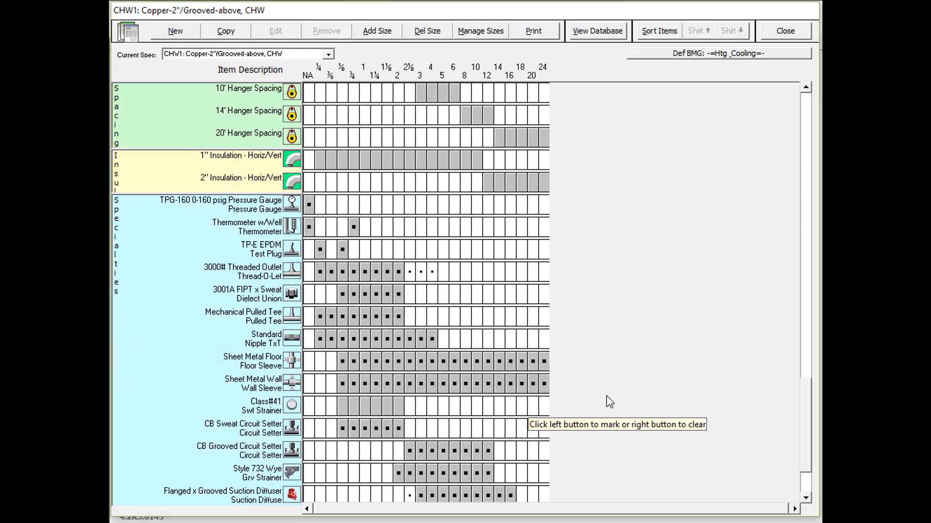
click(777, 33)
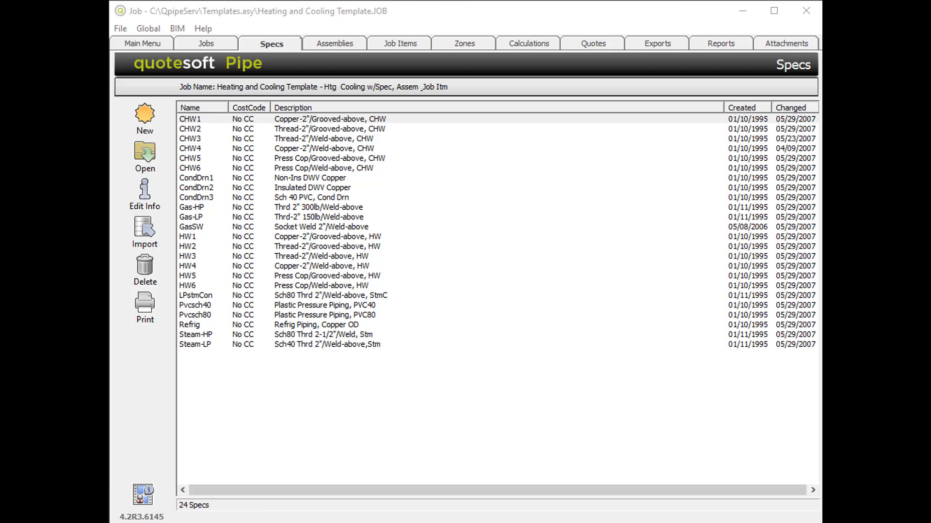
Step: Review the item list of boiler assembly B-01 and the job items of the Heating and Cooling Template
click(335, 43)
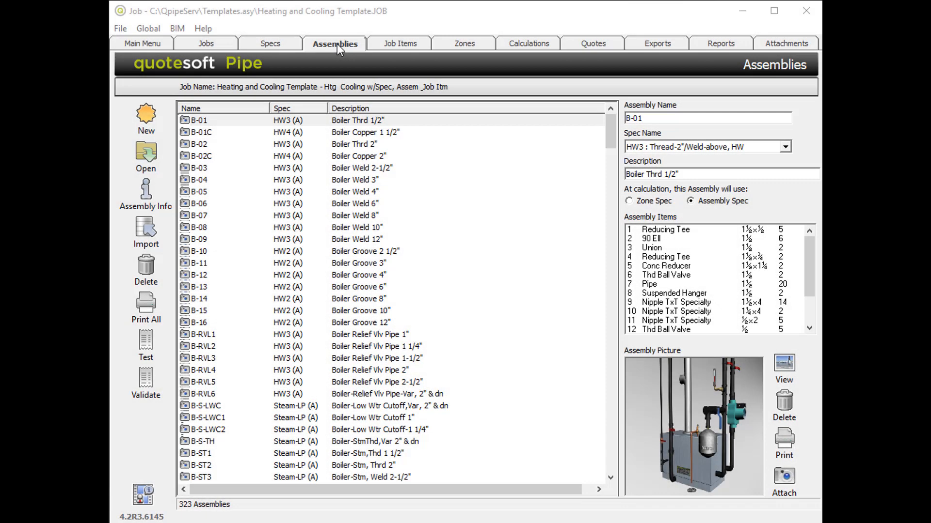
click(336, 45)
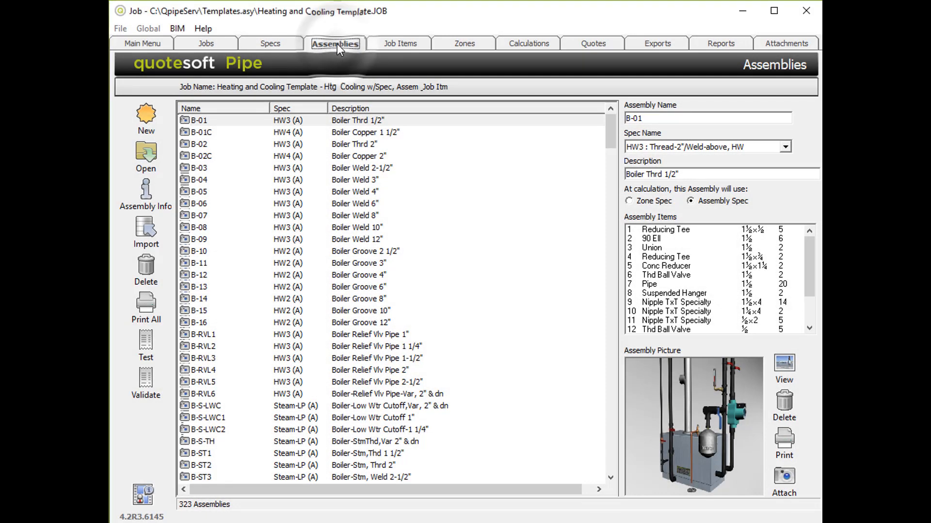
click(295, 122)
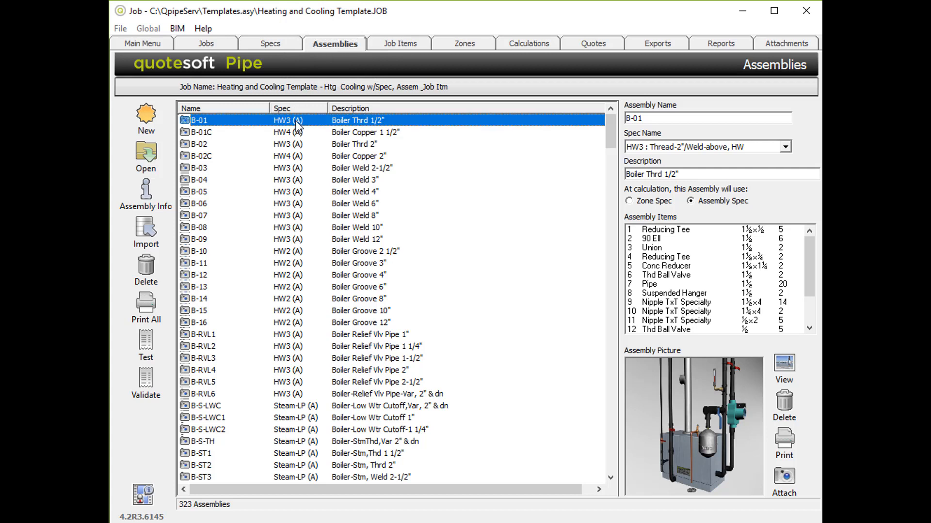
click(673, 230)
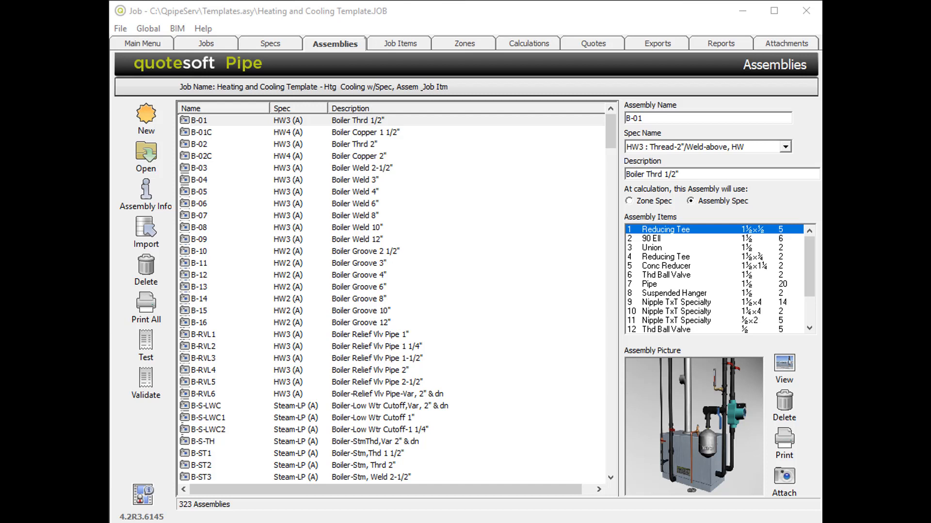
click(400, 44)
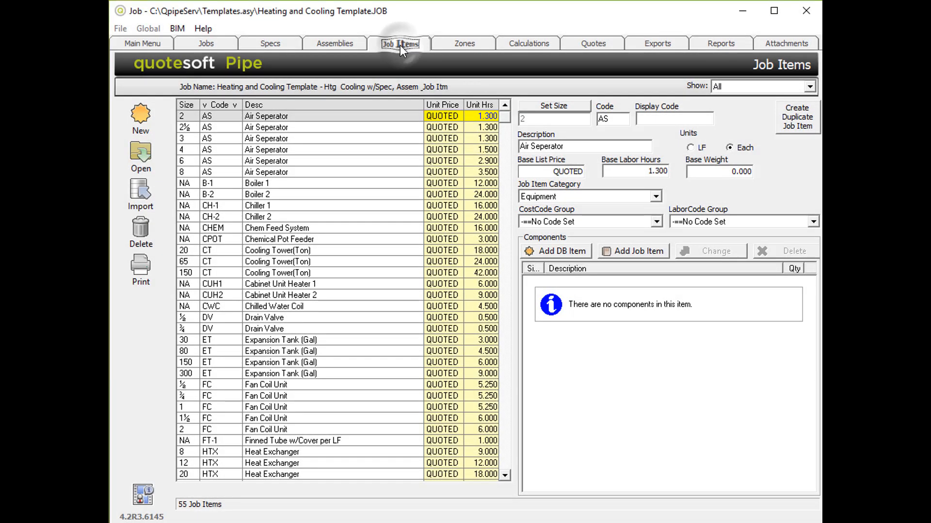
click(400, 45)
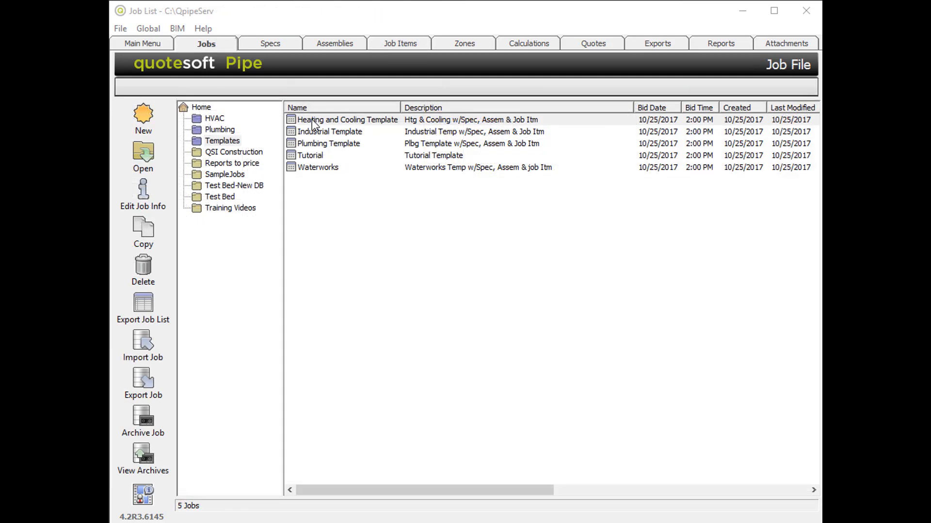
Step: Select the Heating and Cooling Template job and look through its specs, assemblies and job items
click(312, 122)
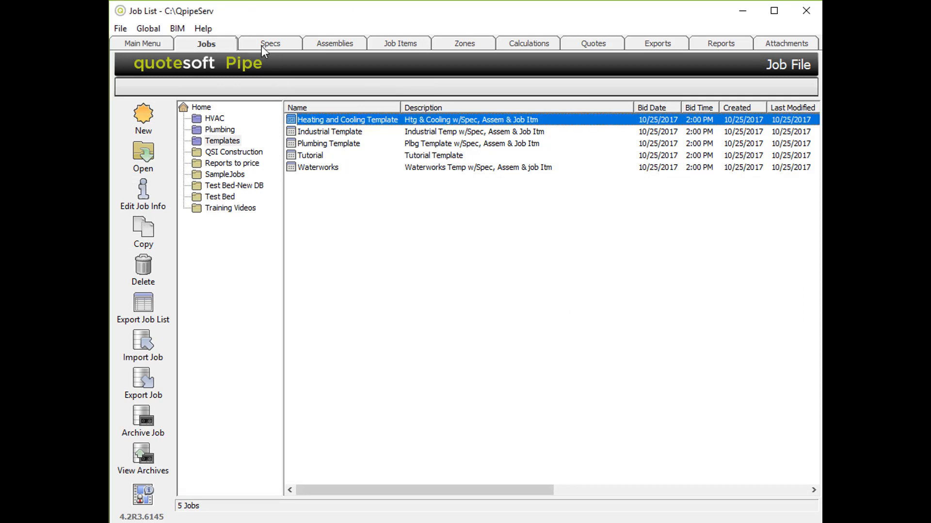
click(282, 44)
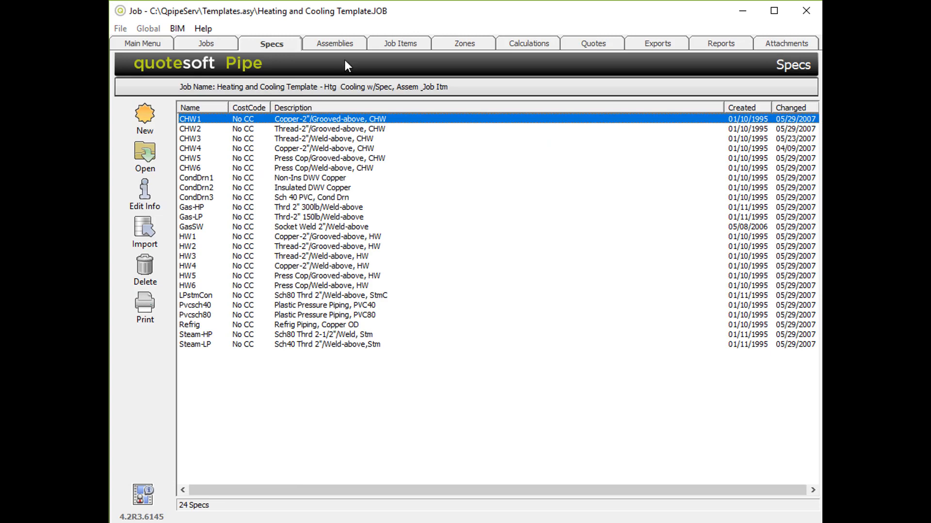
click(341, 42)
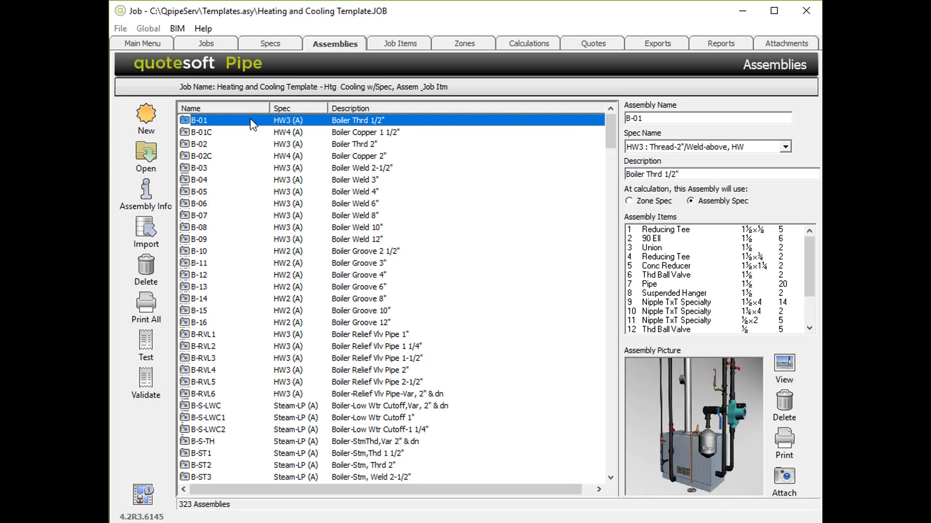
click(409, 43)
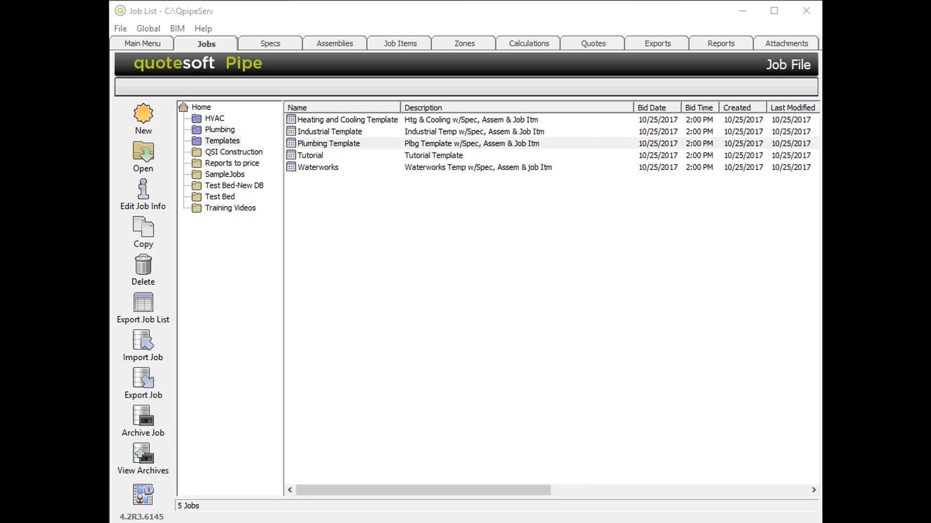
Step: Return to the job list from the main menu and browse the HVAC, Plumbing and Templates folders
click(142, 46)
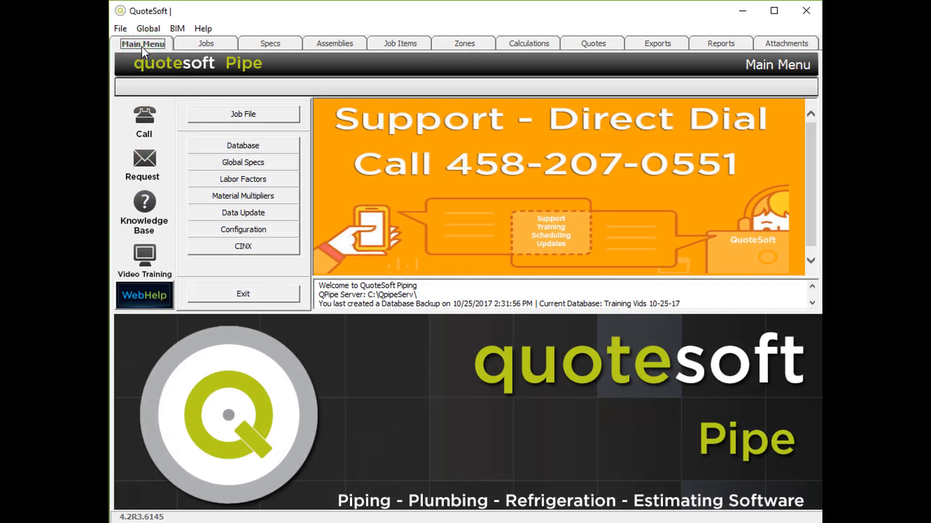
click(205, 44)
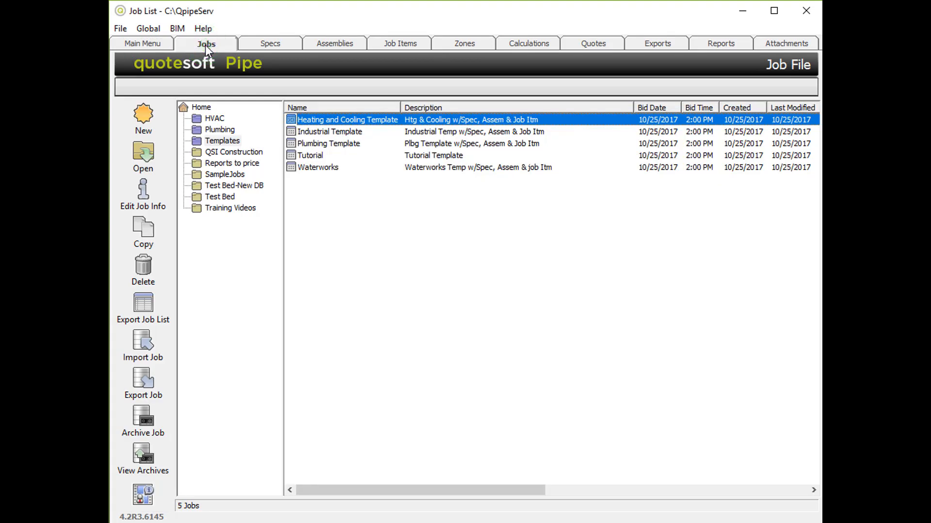
click(224, 121)
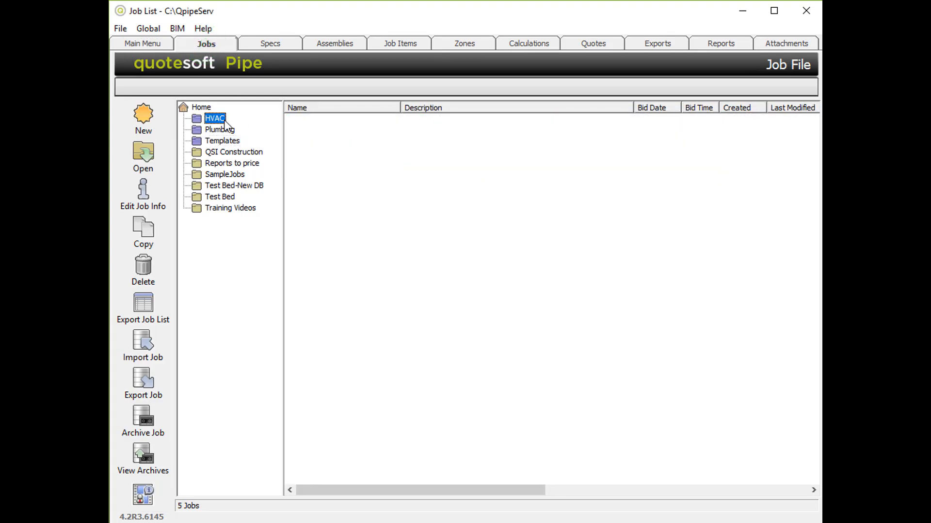
click(225, 130)
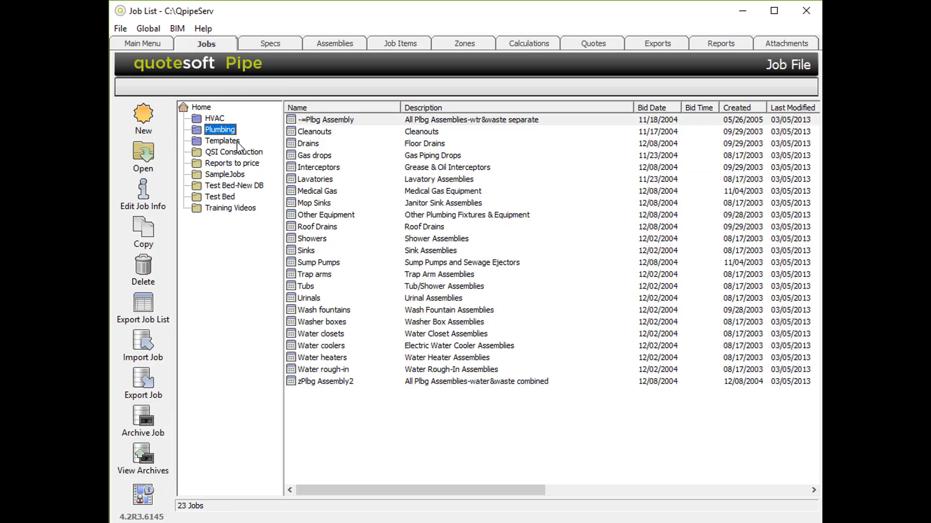
click(223, 141)
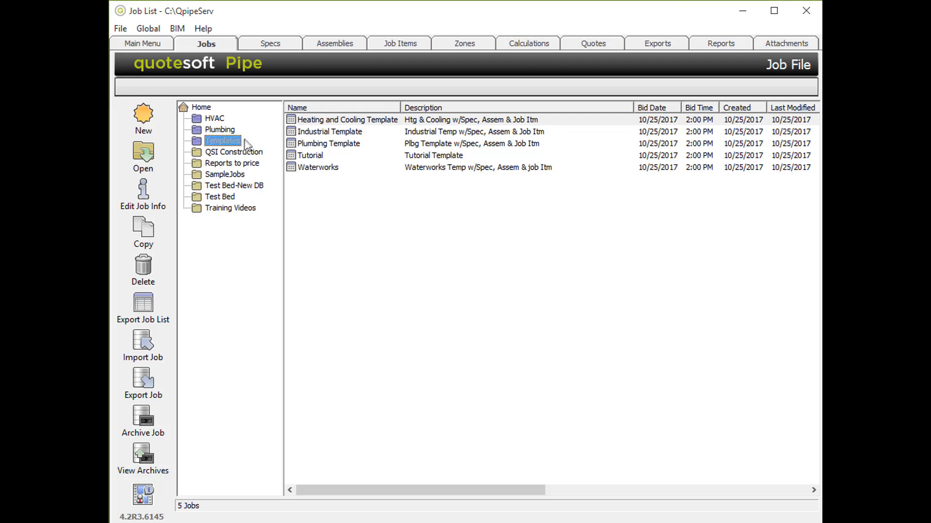
Step: Create a job in the Templates folder named "Plumbing Template Example" with the description "Default Systems, Details, Fixt & Equip"
click(209, 48)
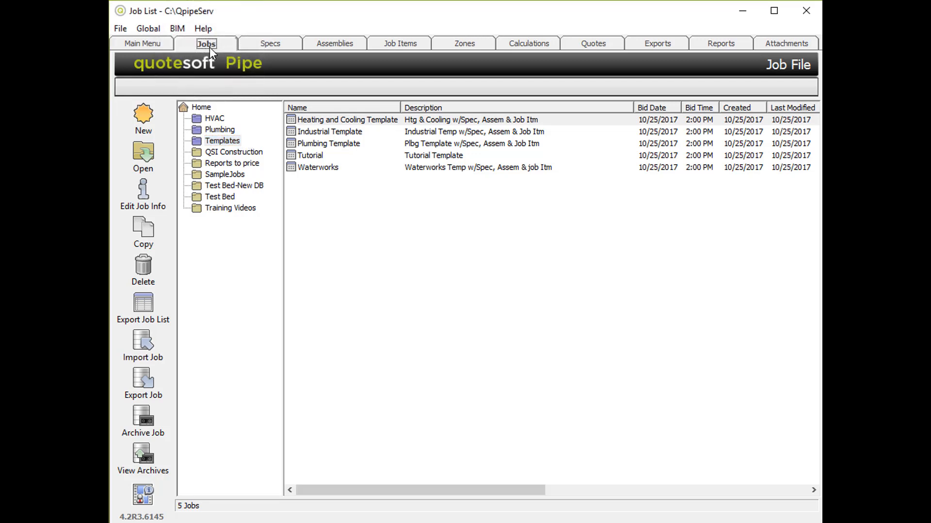
click(240, 141)
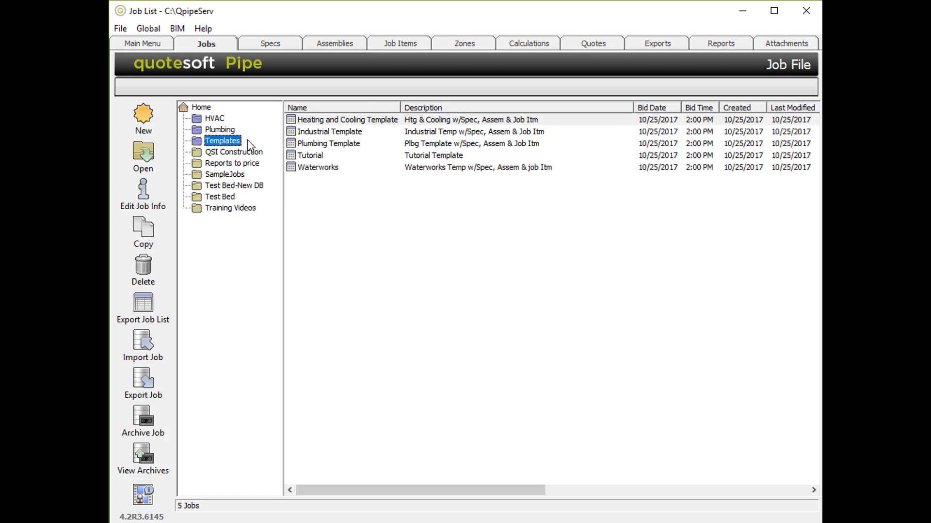
click(143, 112)
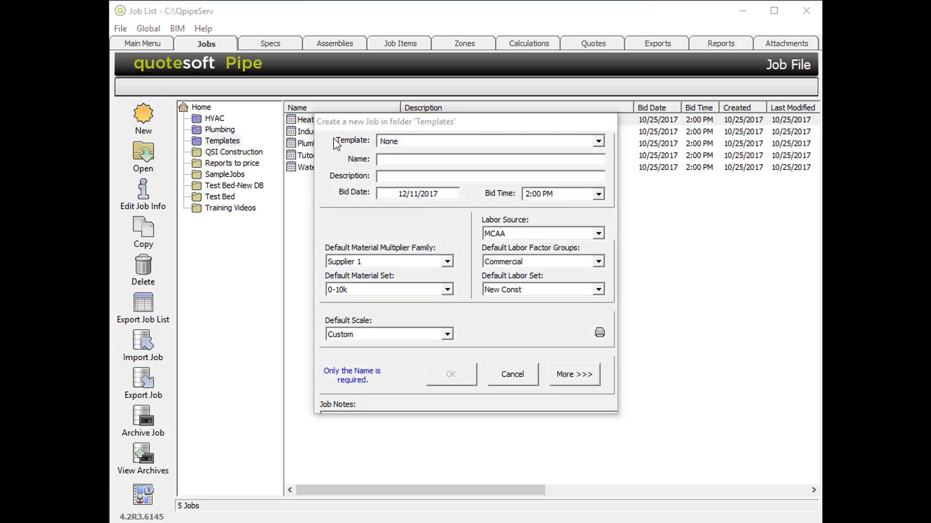
click(407, 163)
text(Plumbing Template)
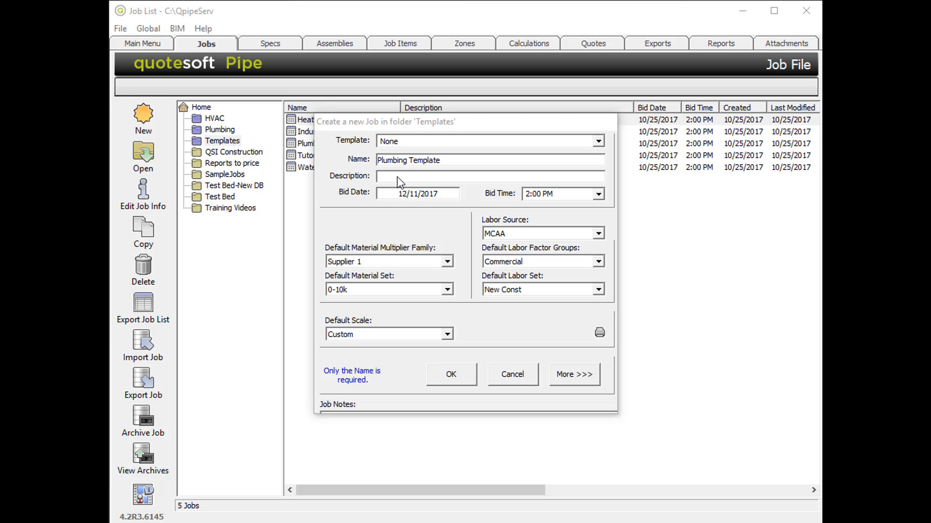
click(398, 177)
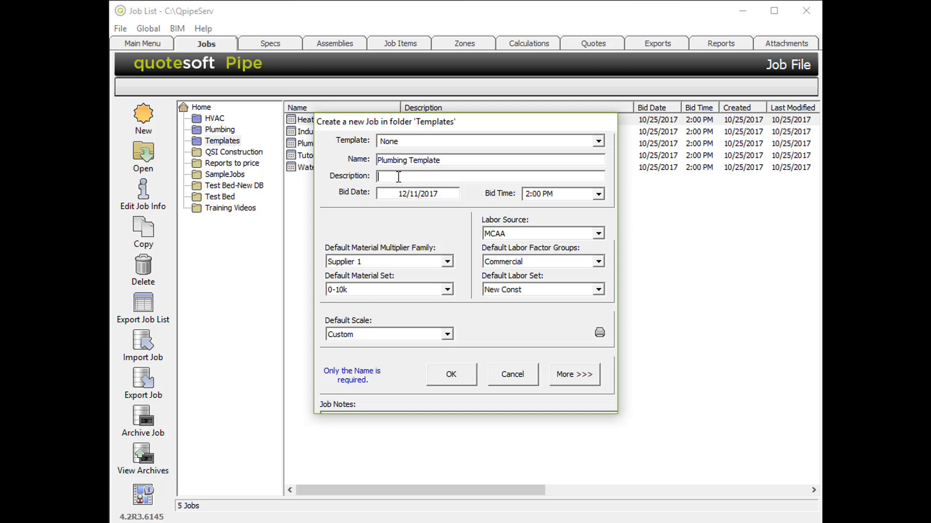
text(Default Specs, Assemblies, and Job Items)
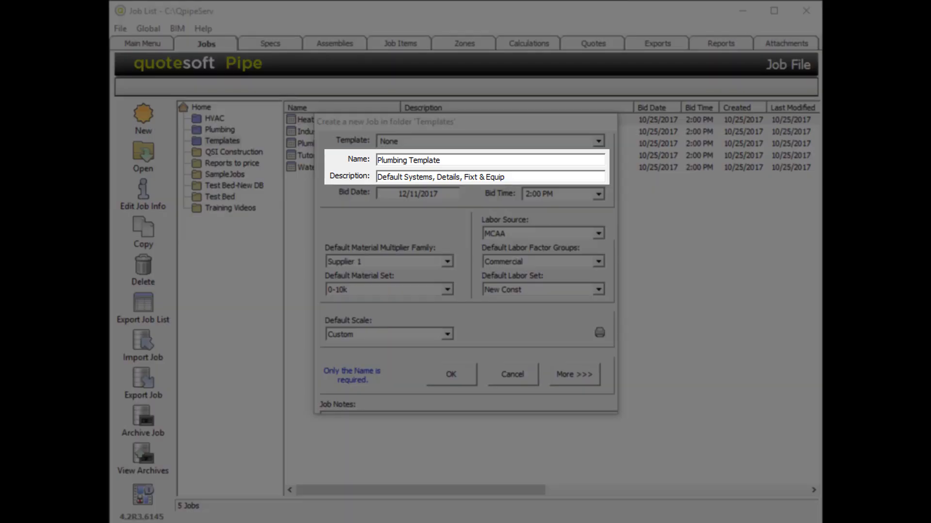
text(Example)
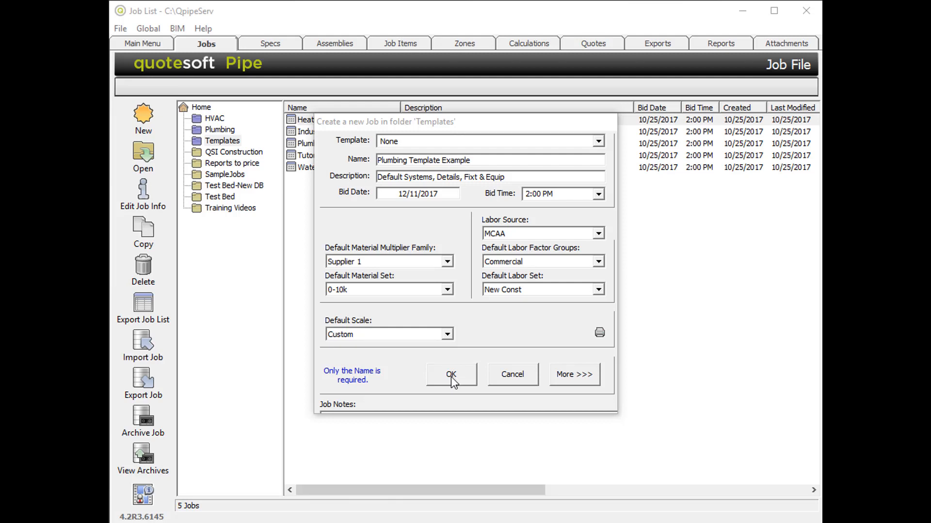
click(451, 376)
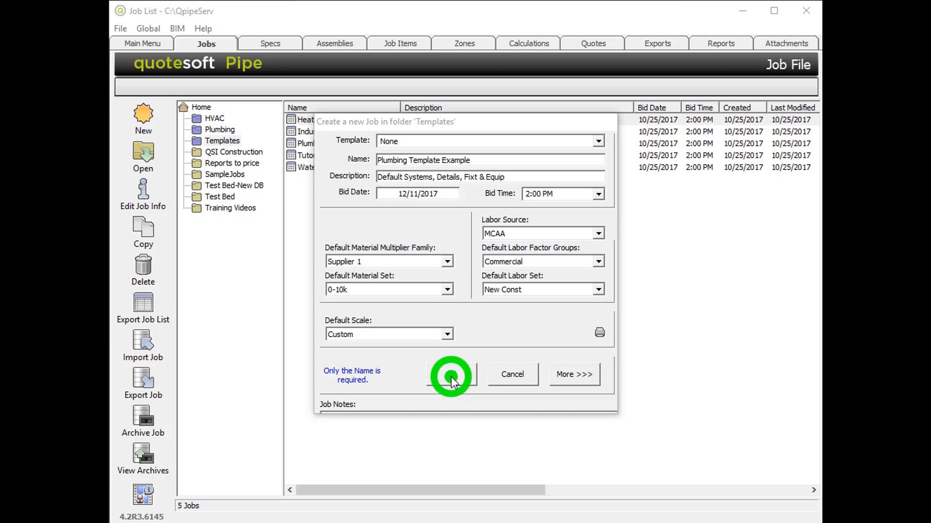
Step: Select the Plumbing Template Example job in the Templates folder of the job list
click(205, 46)
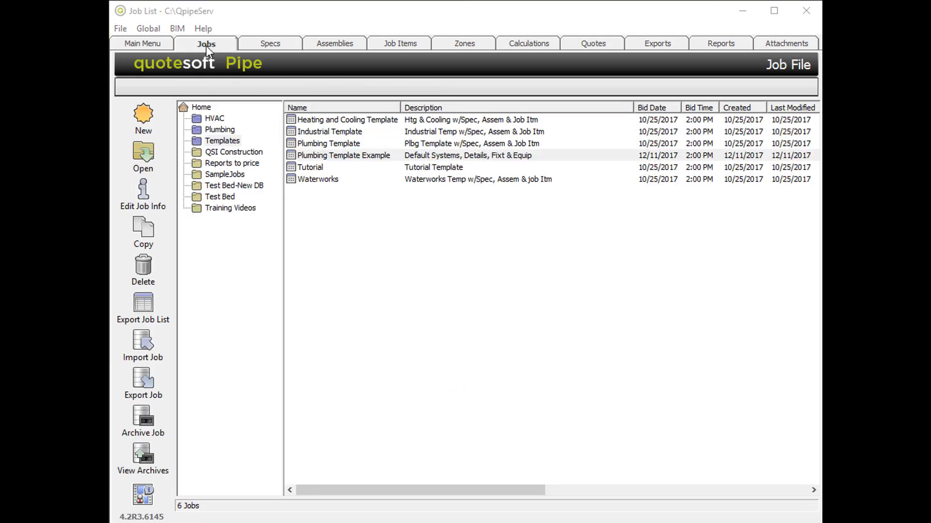
click(221, 142)
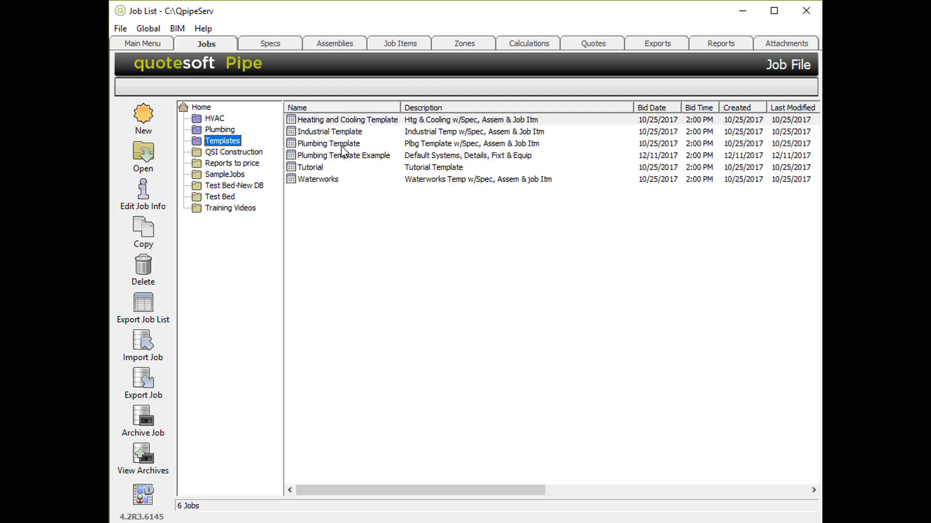
click(342, 155)
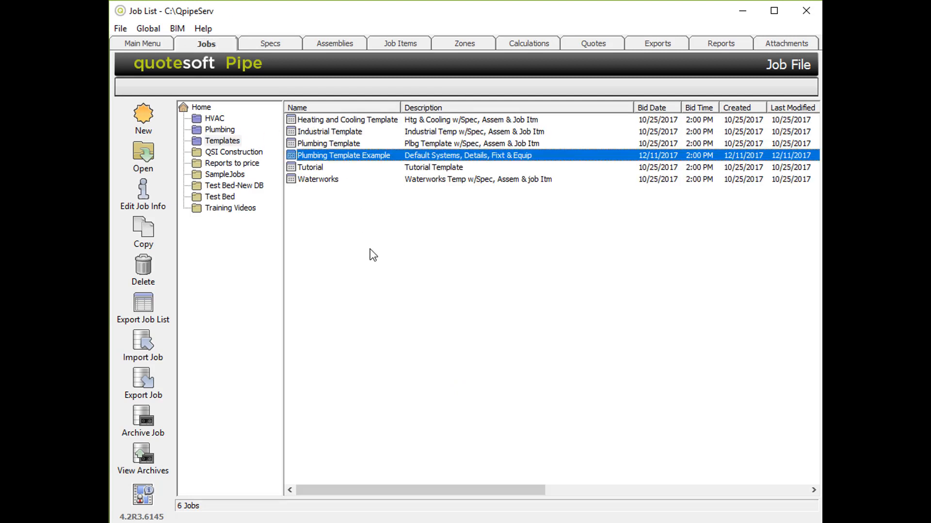